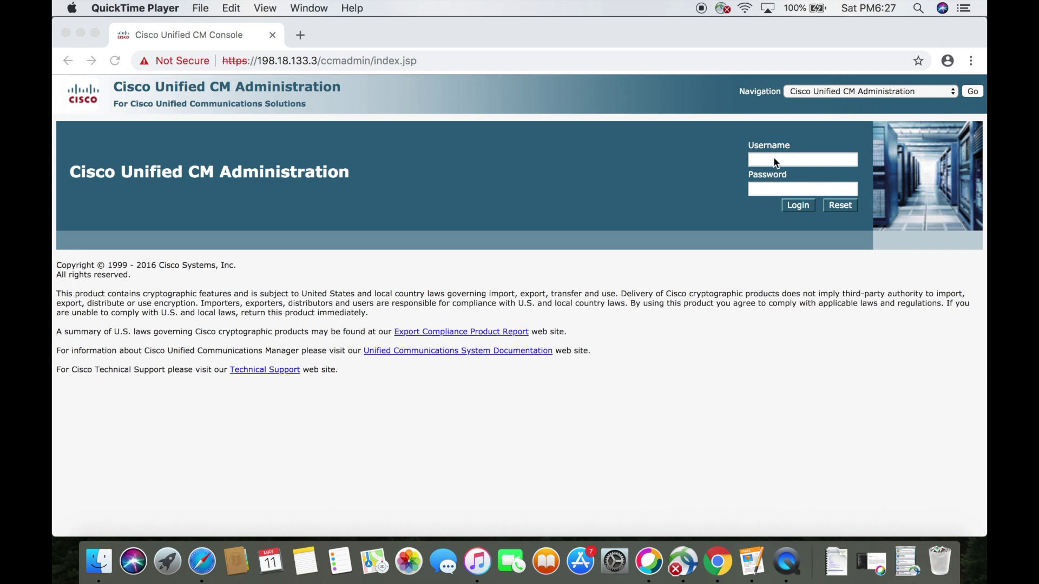
- Bring the Chrome window with the Cisco Unified CM Administration login page to the front
{"action": "left_click", "coordinate": [774, 157]}
- Log in with the administrator username and its password
{"action": "left_click", "coordinate": [772, 158]}
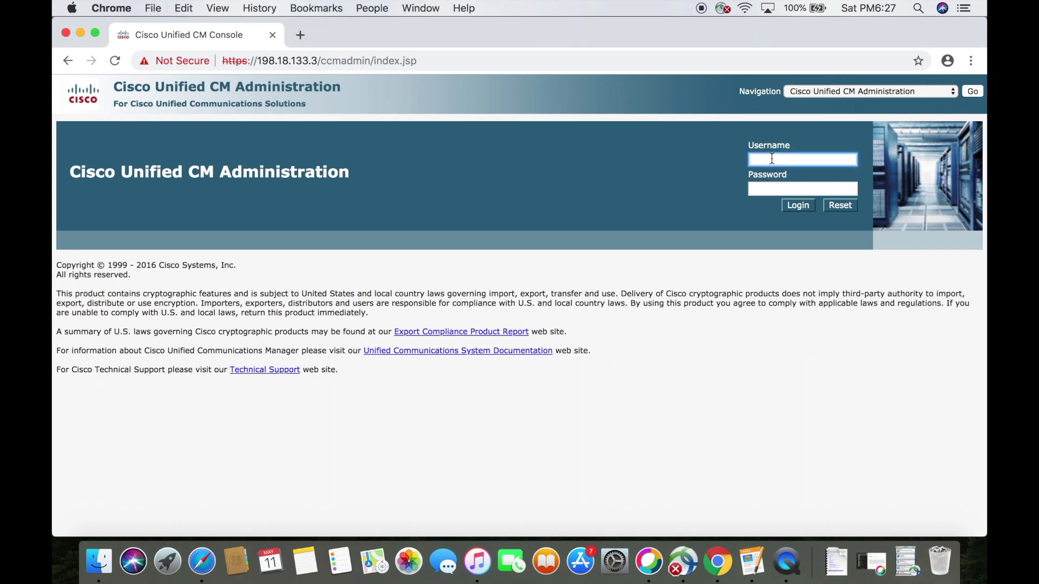
{"action": "type", "text": "administrator"}
{"action": "key", "text": "Tab"}
{"action": "type", "text": "dCloud123!"}
{"action": "key", "text": "Return"}
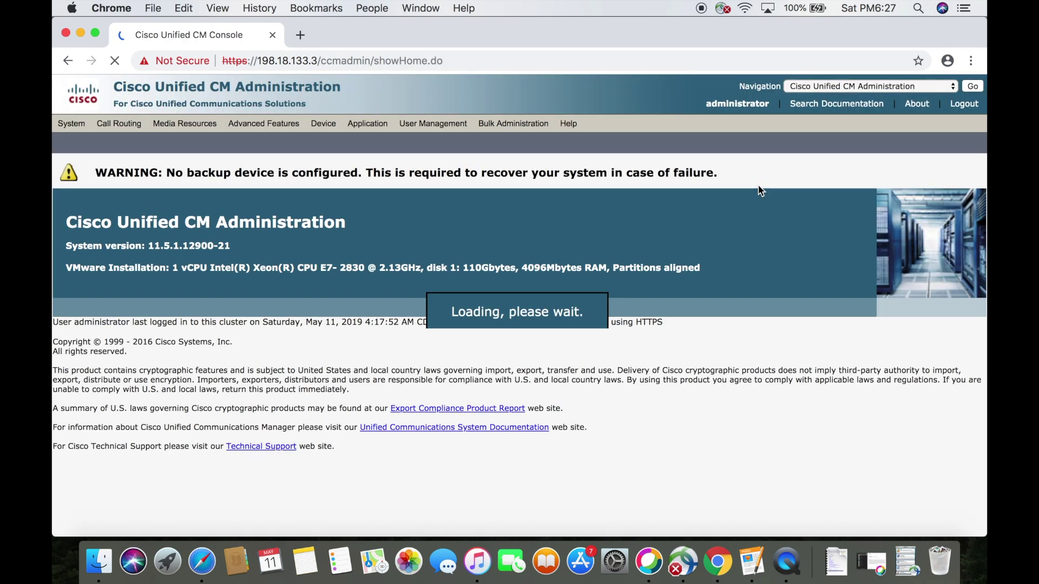
- Open Device > Phone and list all existing phones
{"action": "left_click", "coordinate": [363, 124]}
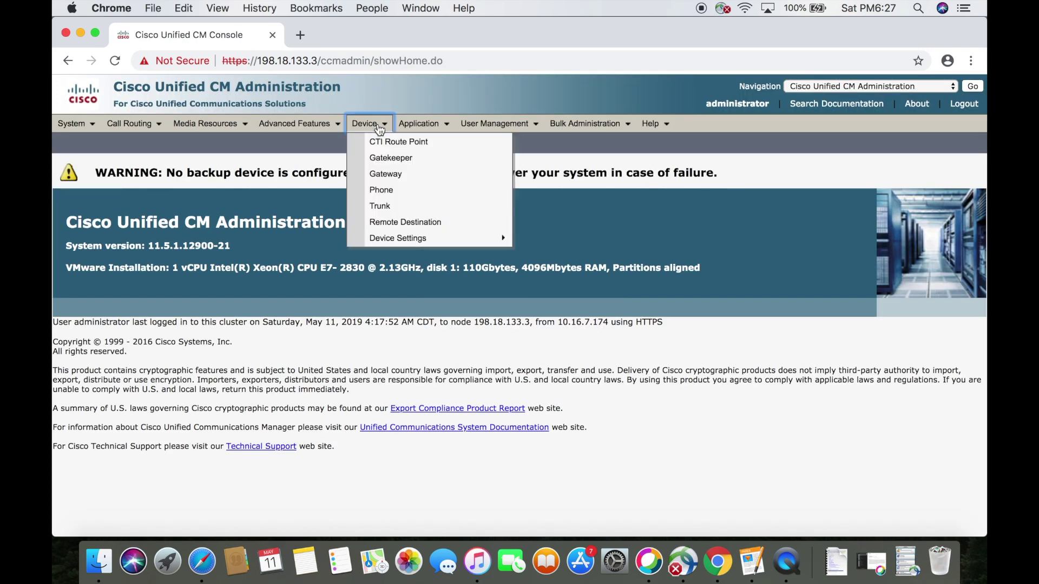
{"action": "left_click", "coordinate": [388, 189]}
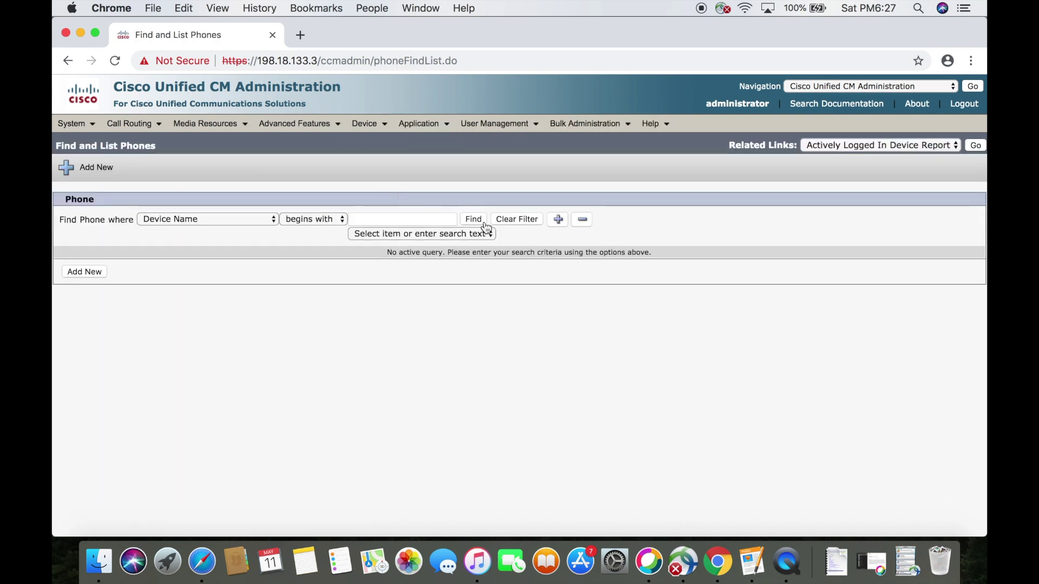
{"action": "left_click", "coordinate": [479, 220]}
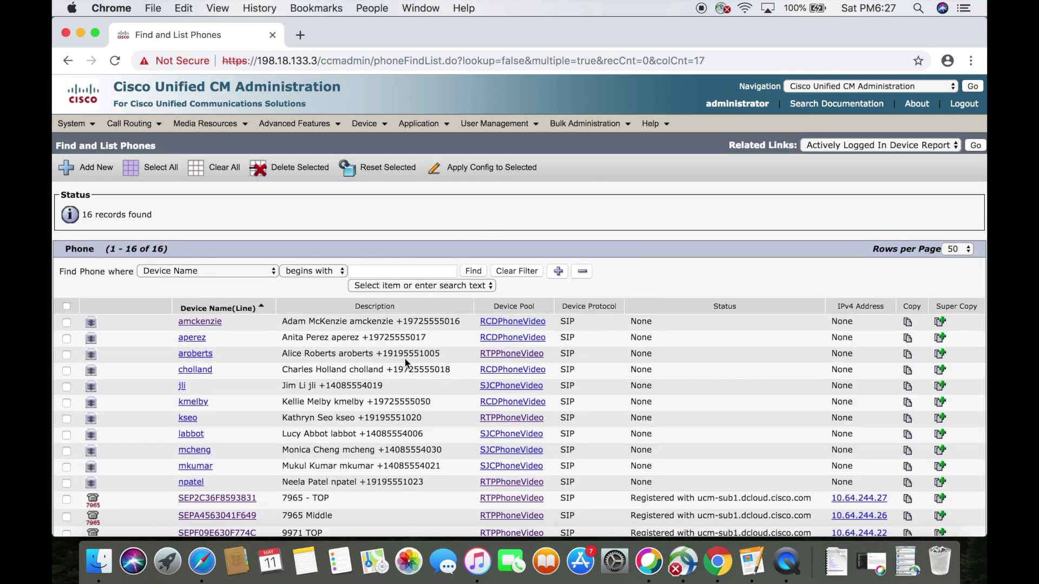
{"action": "scroll", "coordinate": [407, 364], "scroll_direction": "down", "scroll_amount": 5}
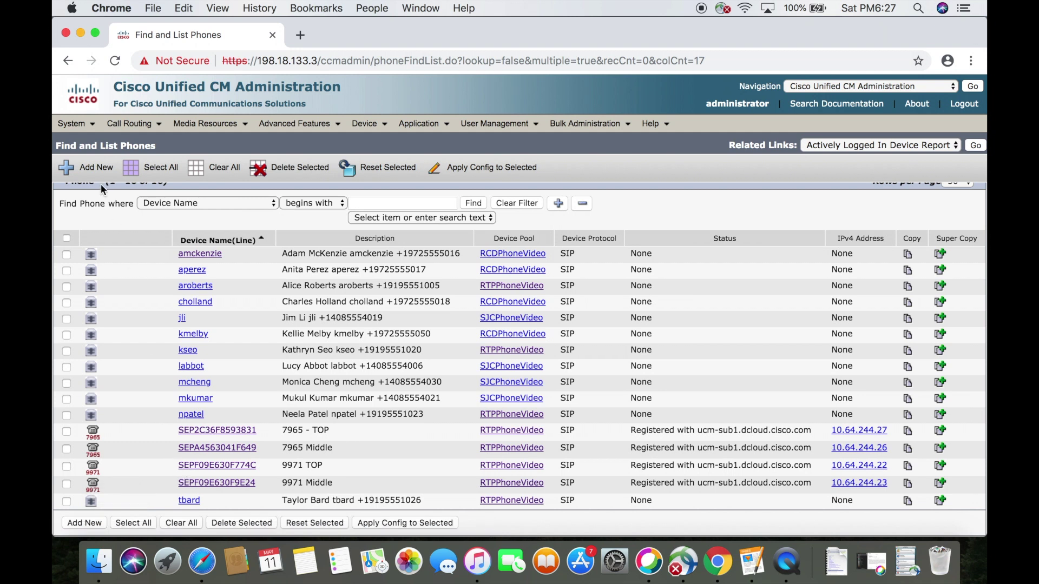
- Add a new phone of type Cisco 9971 and continue to its configuration page
{"action": "left_click", "coordinate": [102, 170]}
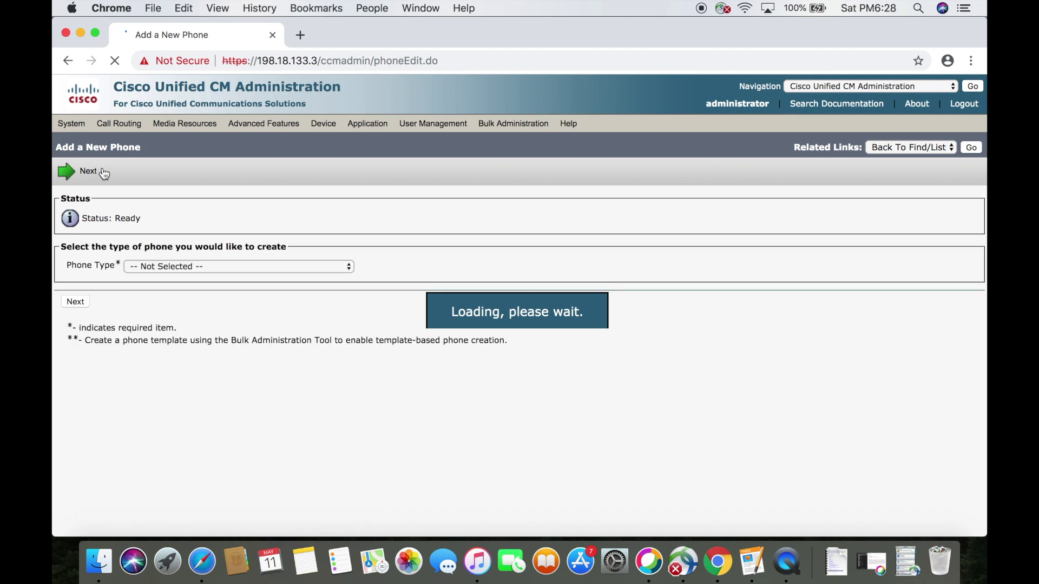
{"action": "left_click", "coordinate": [324, 265]}
{"action": "scroll", "coordinate": [240, 424], "scroll_direction": "down", "scroll_amount": 10}
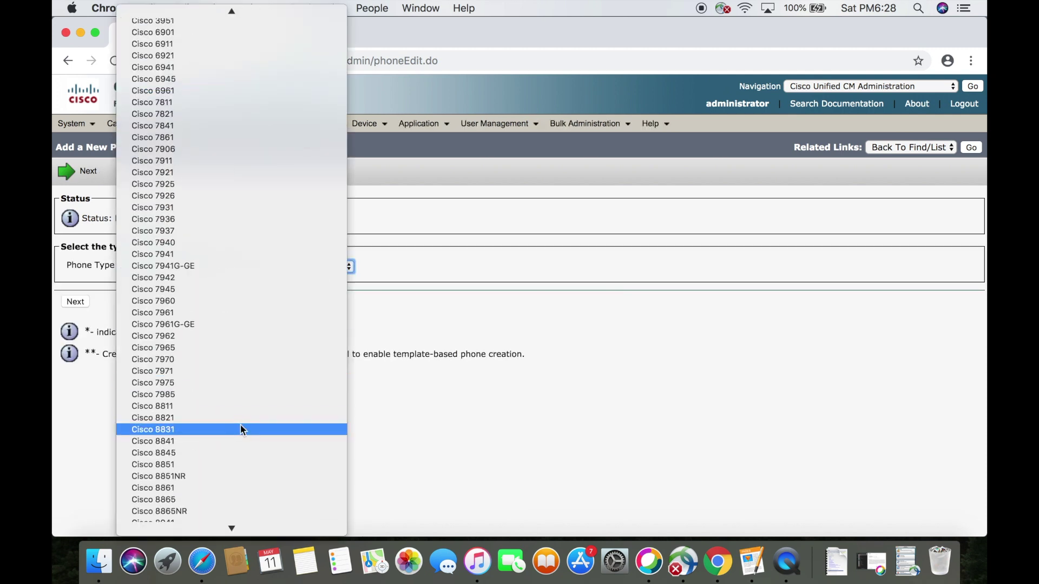
{"action": "left_click", "coordinate": [206, 372]}
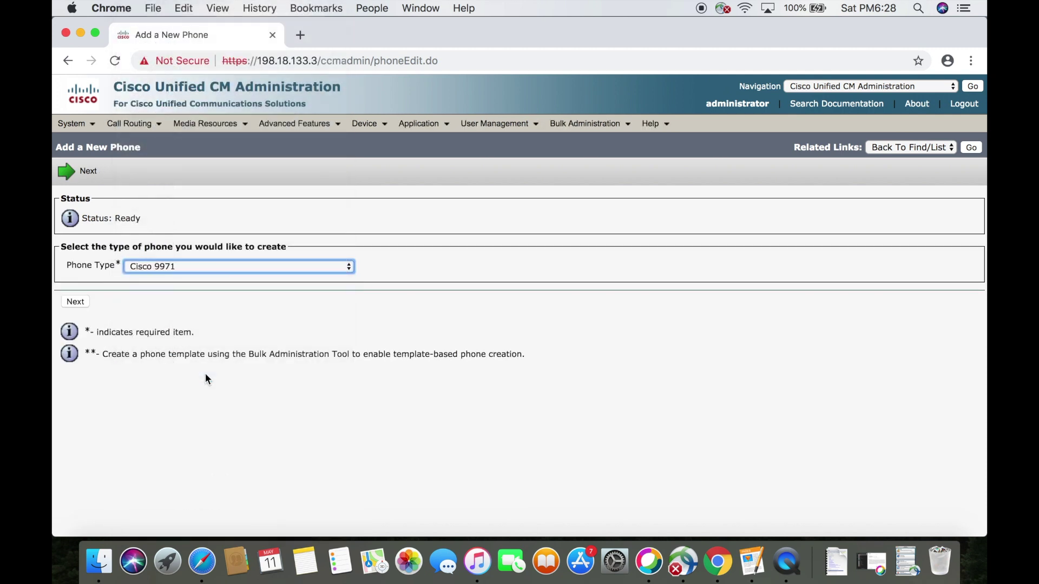
{"action": "left_click", "coordinate": [82, 304]}
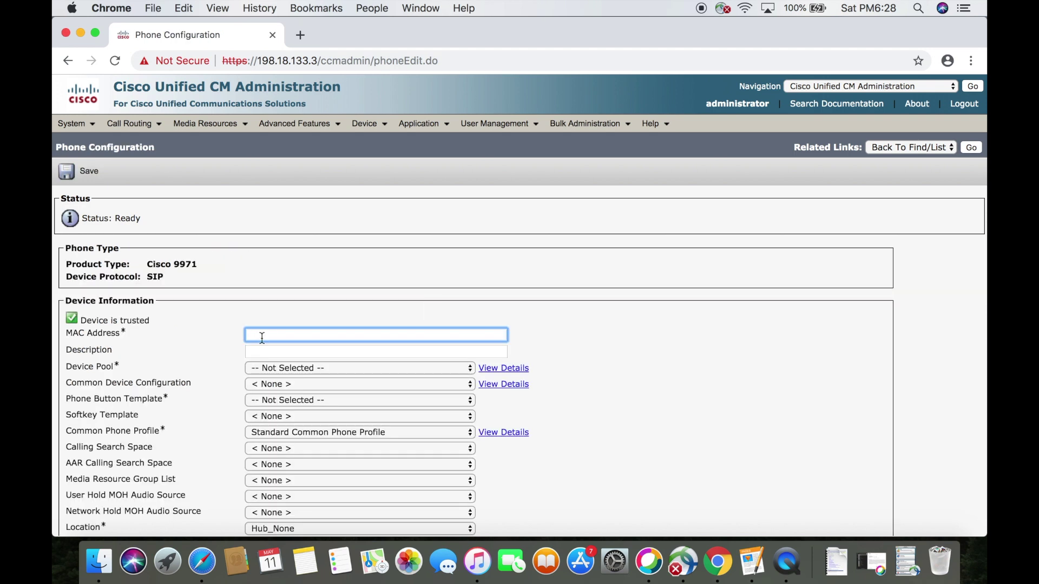
- Enter MAC address F09E630EF5AF and description '9971 BOTTOM'
{"action": "type", "text": "f09e630ef5af"}
{"action": "key", "text": "Tab"}
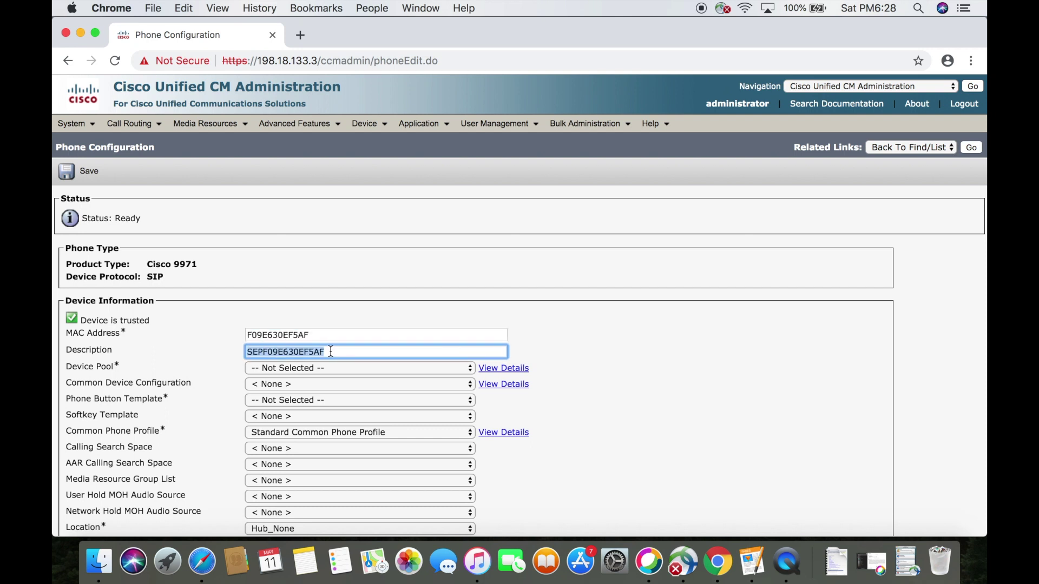
{"action": "type", "text": "99"}
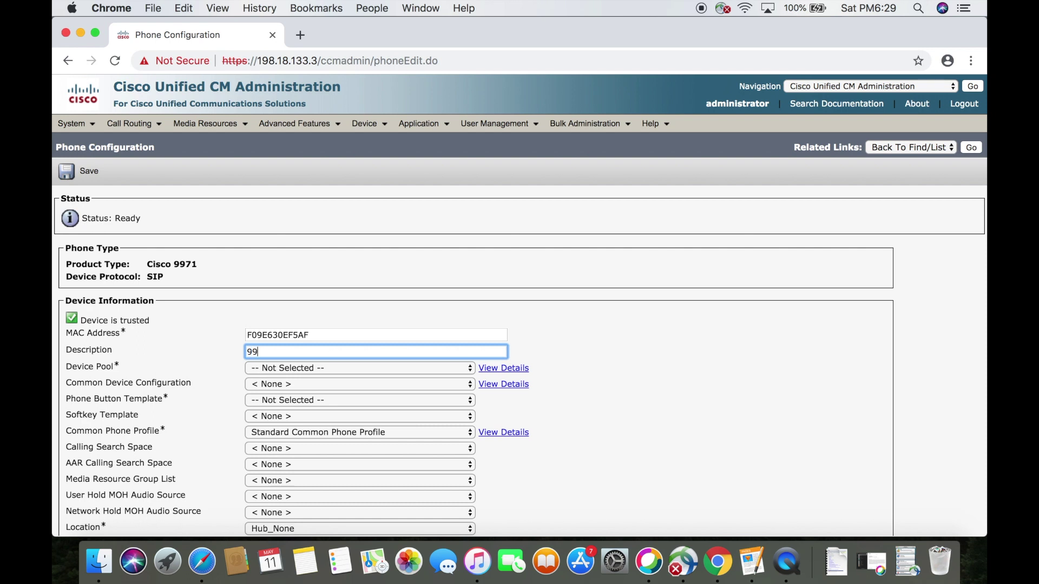
{"action": "type", "text": "71 BOTTOM"}
{"action": "key", "text": "Tab"}
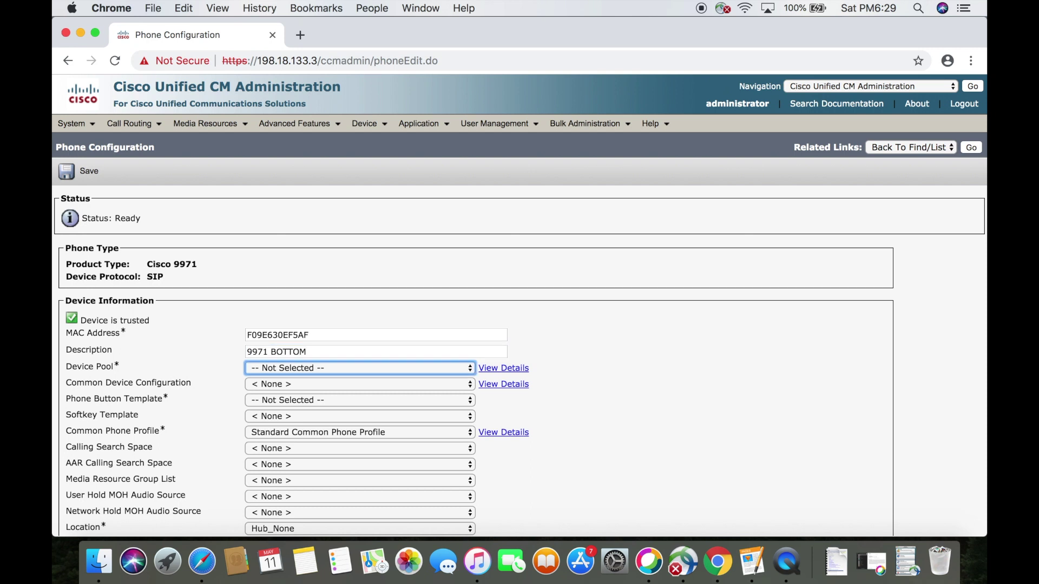
- Set device pool RTPPhoneVideo and phone button template Standard 9971 SIP
{"action": "left_click", "coordinate": [352, 366]}
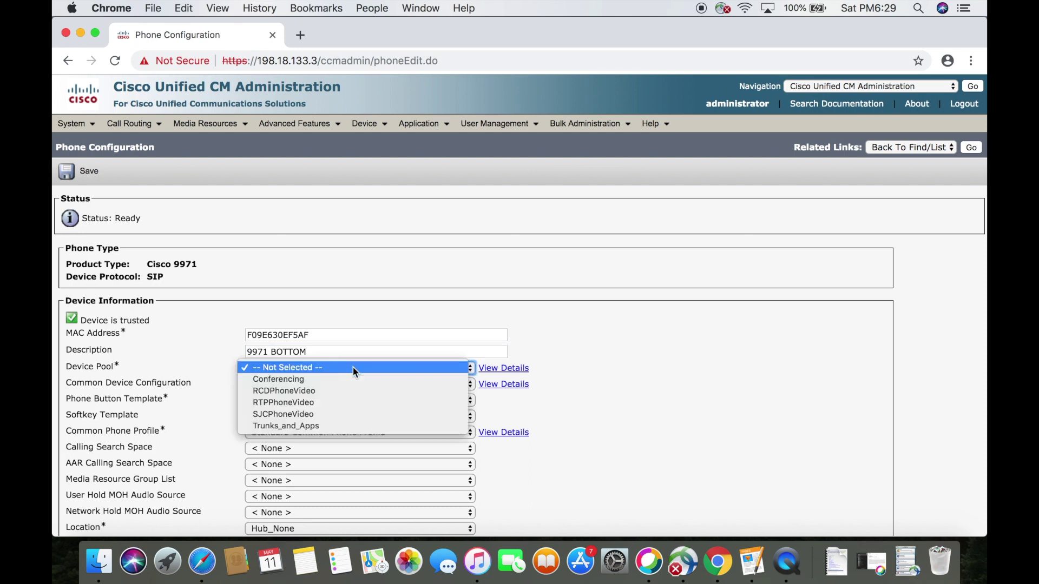
{"action": "left_click", "coordinate": [337, 402]}
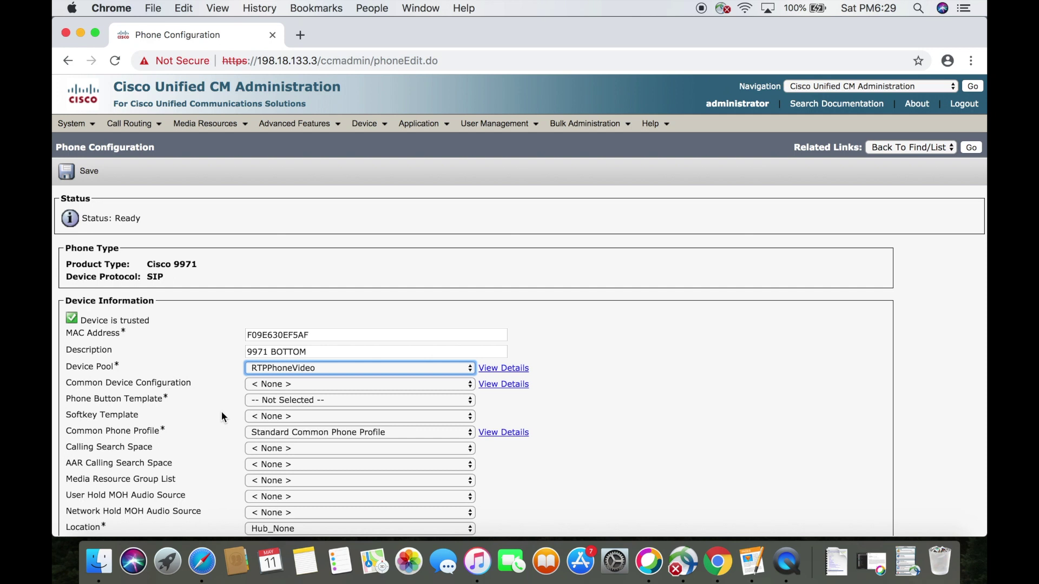
{"action": "left_click", "coordinate": [272, 401]}
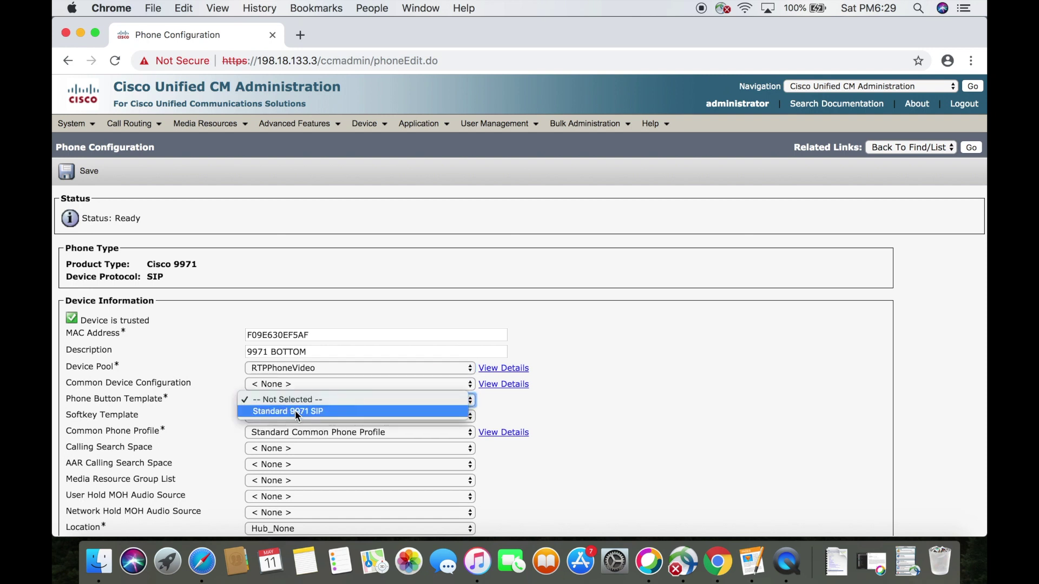
{"action": "left_click", "coordinate": [296, 412]}
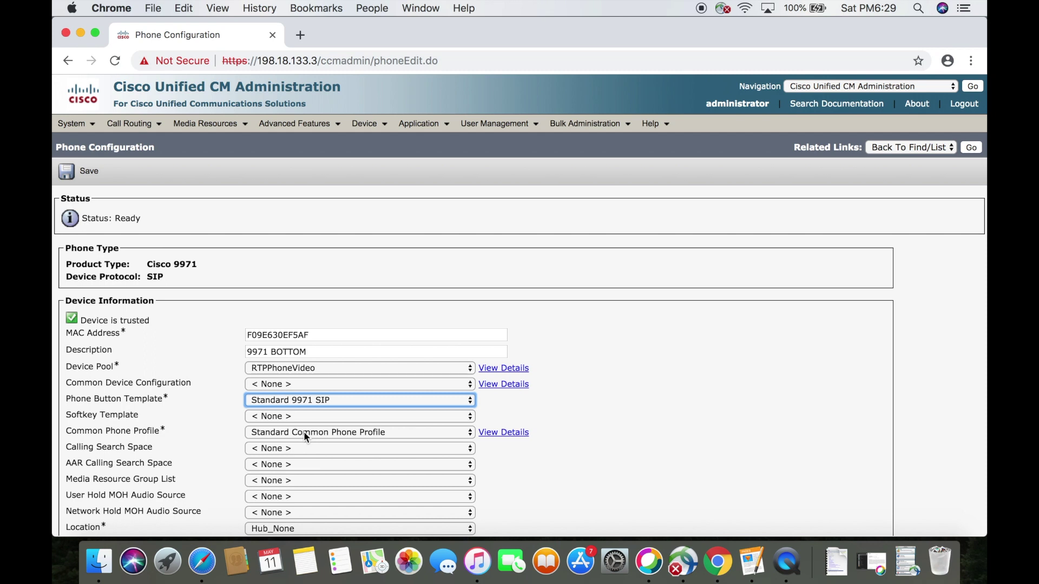
- Set the phone's owner to Anonymous (public/shared space)
{"action": "scroll", "coordinate": [304, 430], "scroll_direction": "down", "scroll_amount": 5}
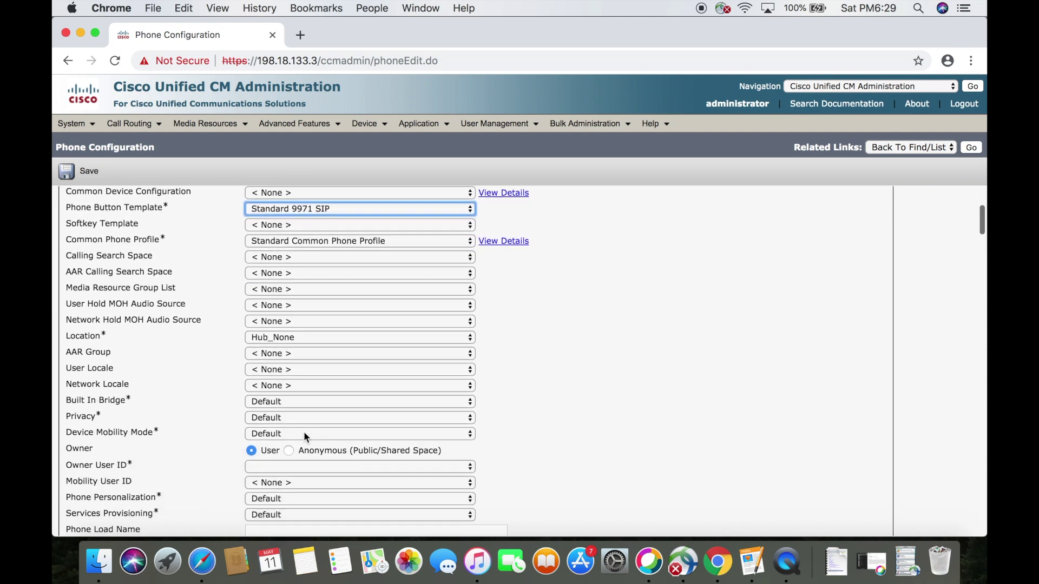
{"action": "scroll", "coordinate": [304, 431], "scroll_direction": "down", "scroll_amount": 1}
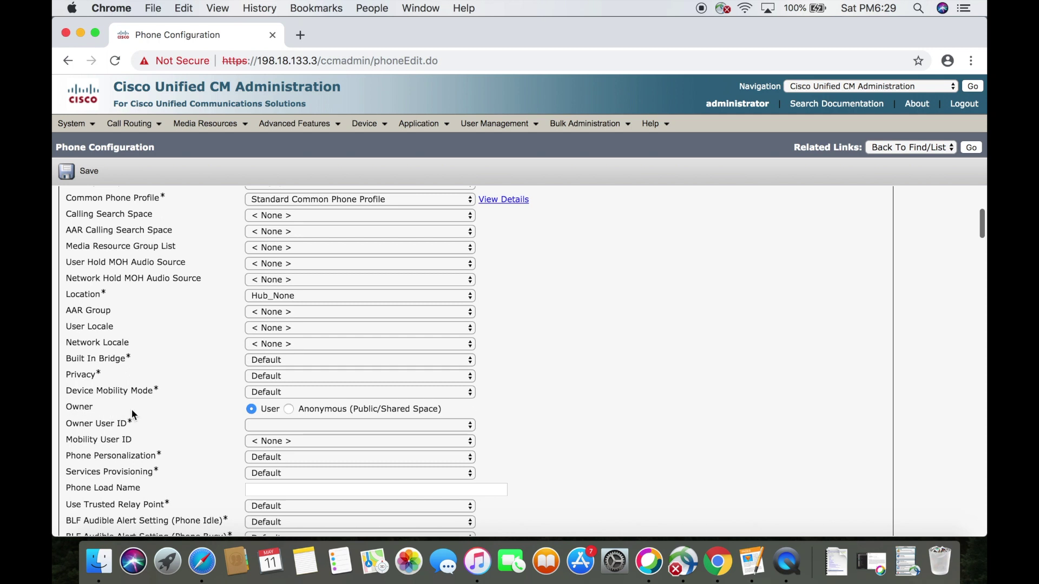
{"action": "left_click", "coordinate": [289, 409]}
- Choose the Cisco 9971 Standard SIP Non-Secure security profile and Standard SIP Profile, then save
{"action": "scroll", "coordinate": [229, 410], "scroll_direction": "down", "scroll_amount": 5}
{"action": "scroll", "coordinate": [228, 411], "scroll_direction": "down", "scroll_amount": 8}
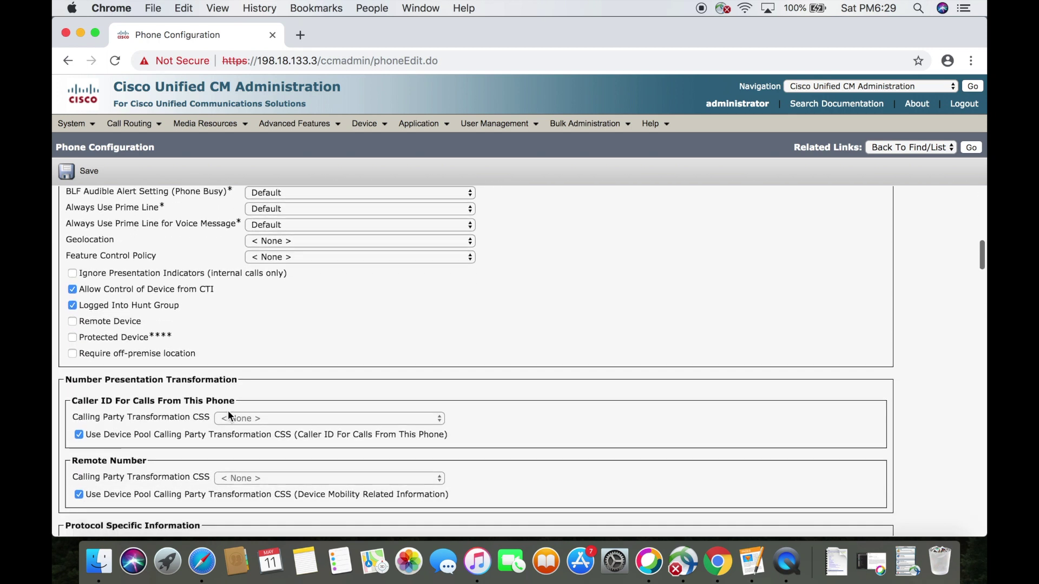
{"action": "scroll", "coordinate": [228, 415], "scroll_direction": "down", "scroll_amount": 2}
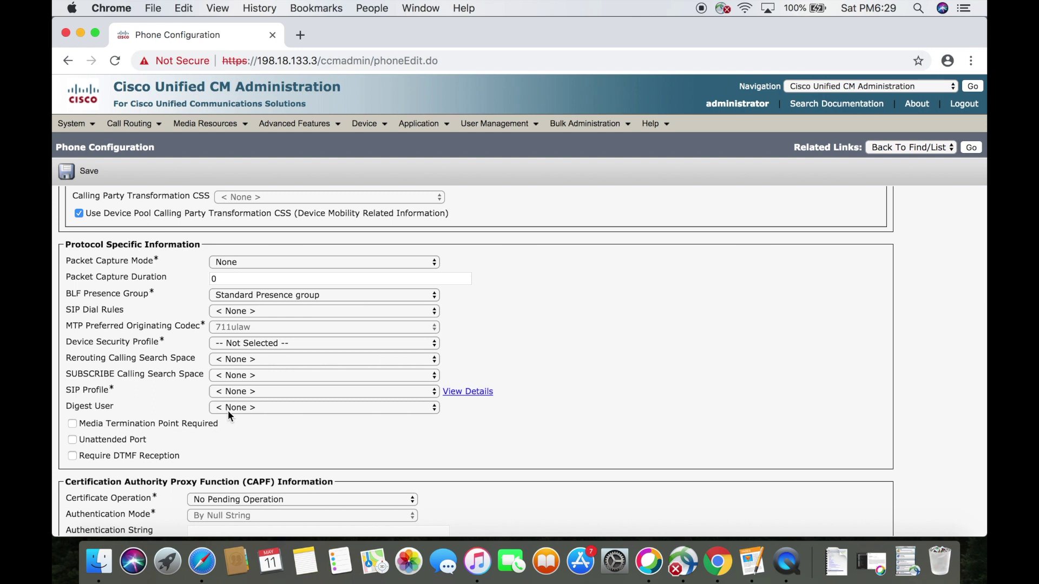
{"action": "left_click", "coordinate": [320, 342]}
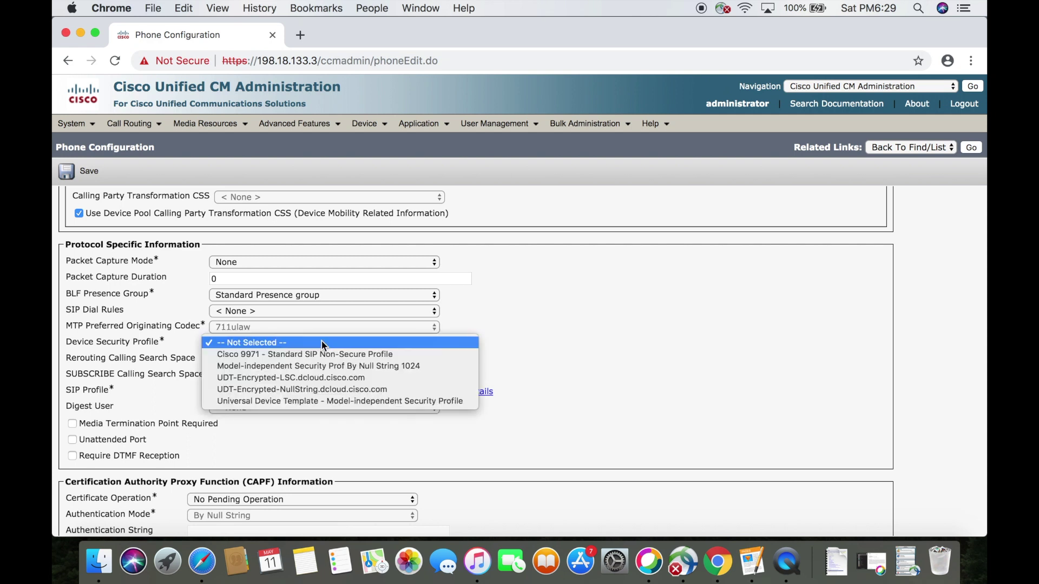
{"action": "left_click", "coordinate": [403, 359]}
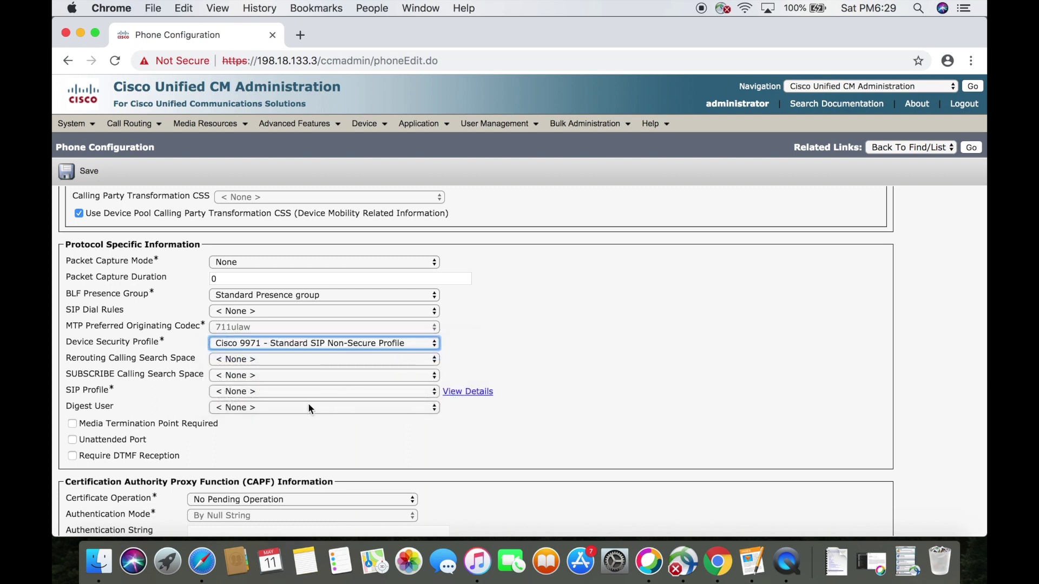
{"action": "left_click", "coordinate": [311, 392]}
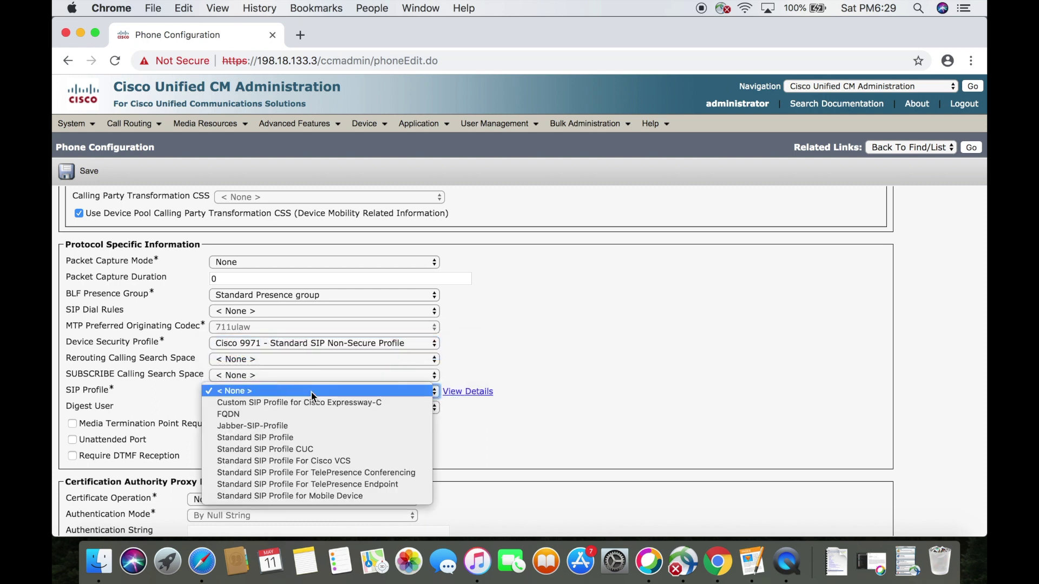
{"action": "left_click", "coordinate": [306, 434]}
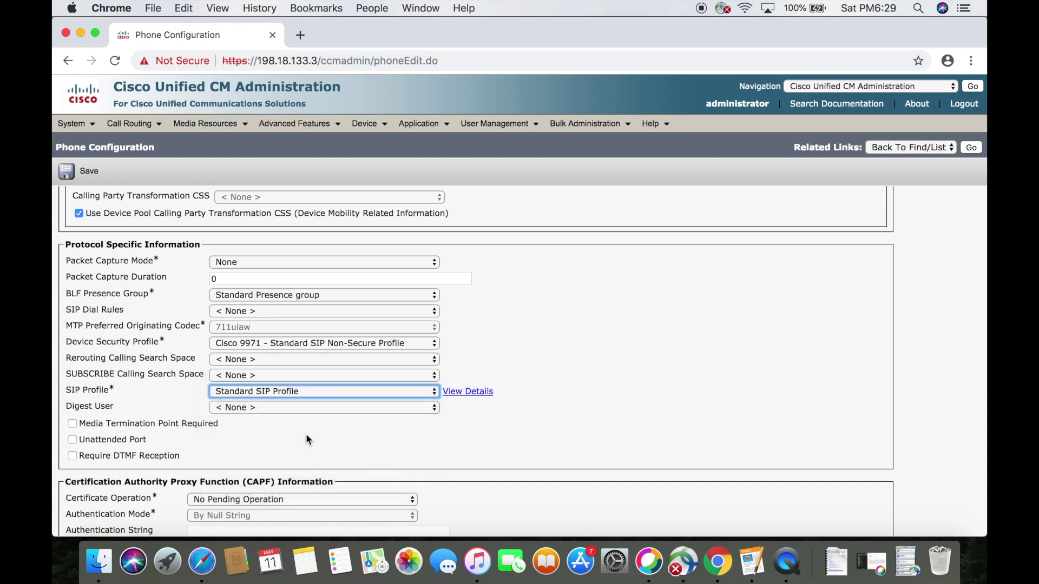
{"action": "left_click", "coordinate": [86, 171]}
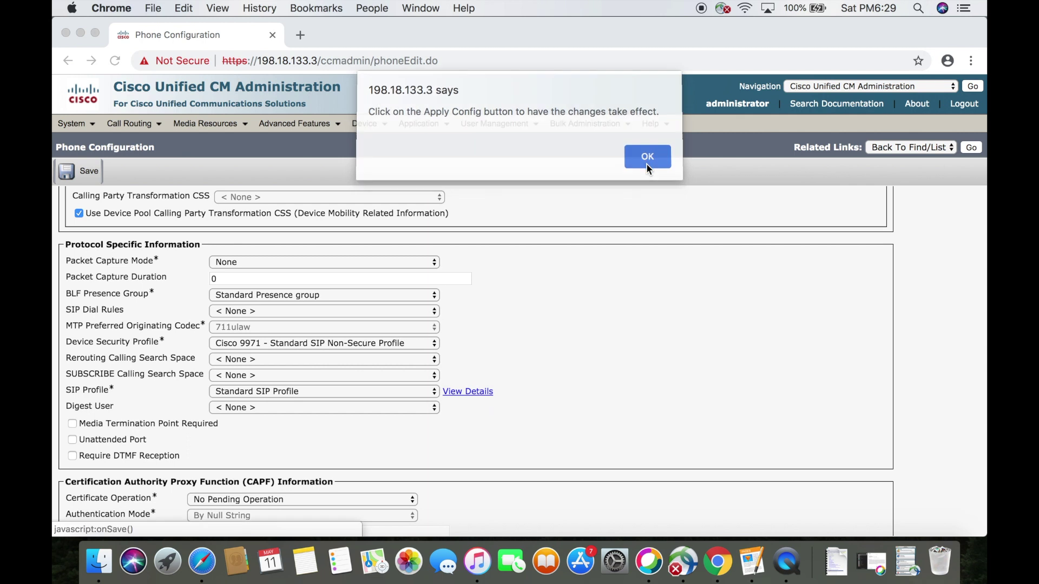
{"action": "left_click", "coordinate": [647, 163]}
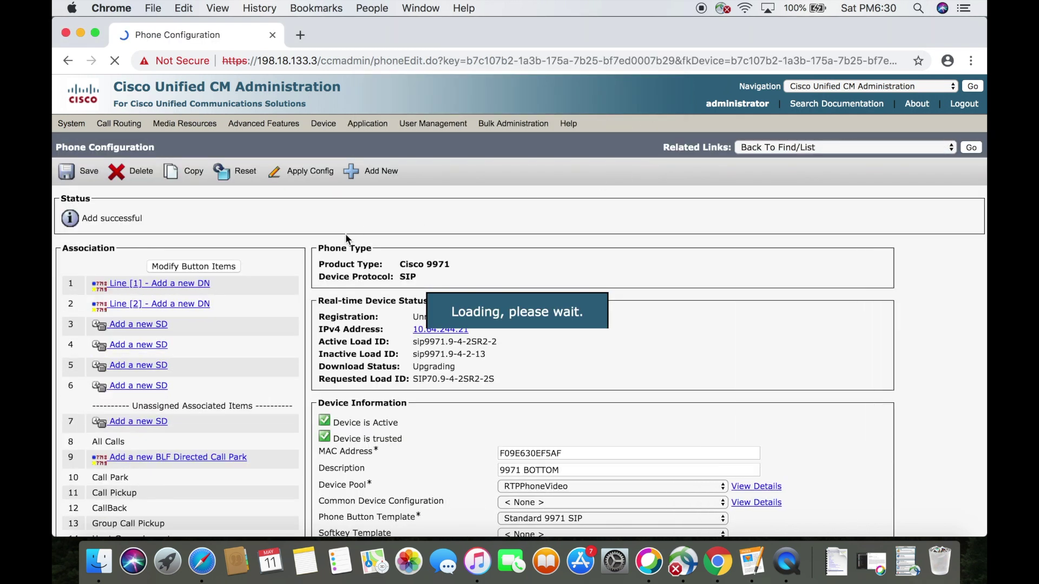
- Add directory number 1001 on line 1 and save it
{"action": "left_click", "coordinate": [184, 285]}
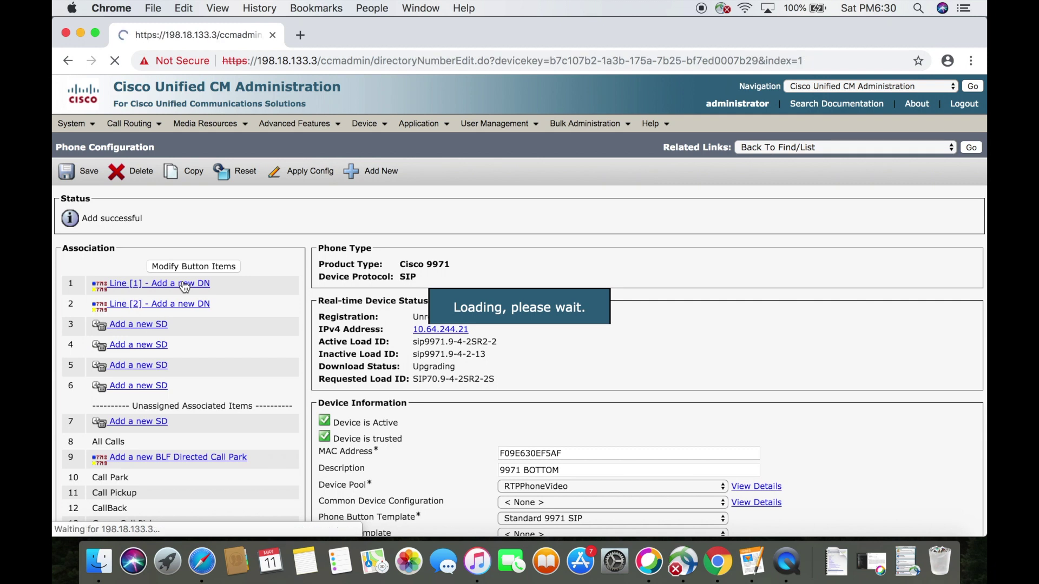
{"action": "left_click", "coordinate": [204, 266]}
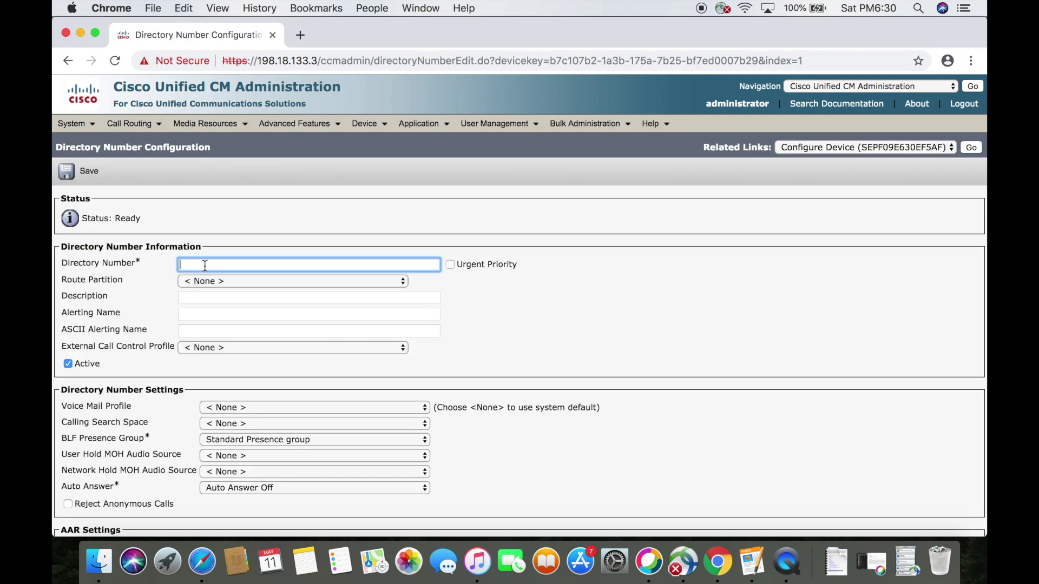
{"action": "type", "text": "1001"}
{"action": "key", "text": "Tab"}
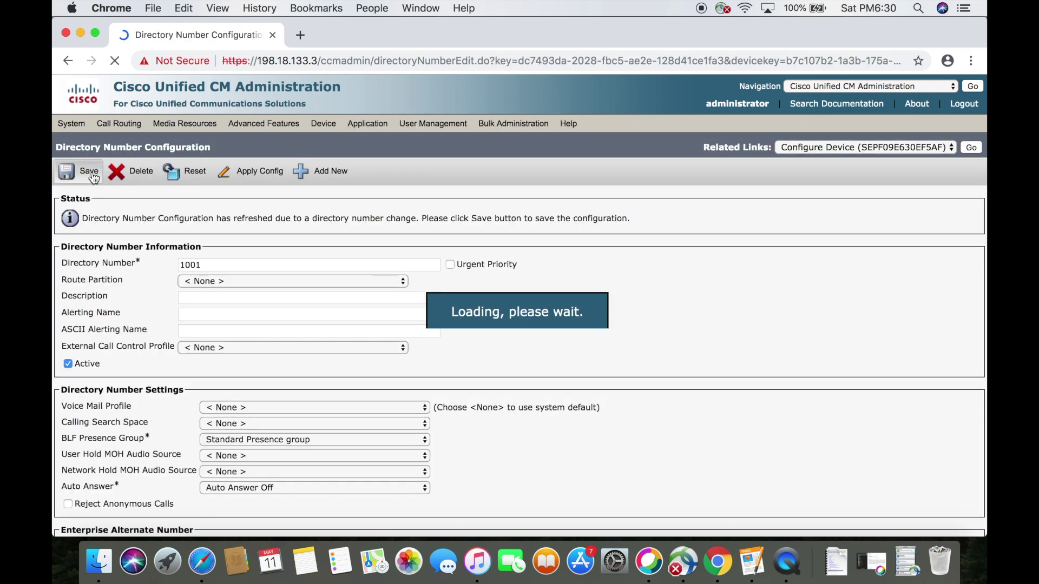
{"action": "left_click", "coordinate": [93, 178]}
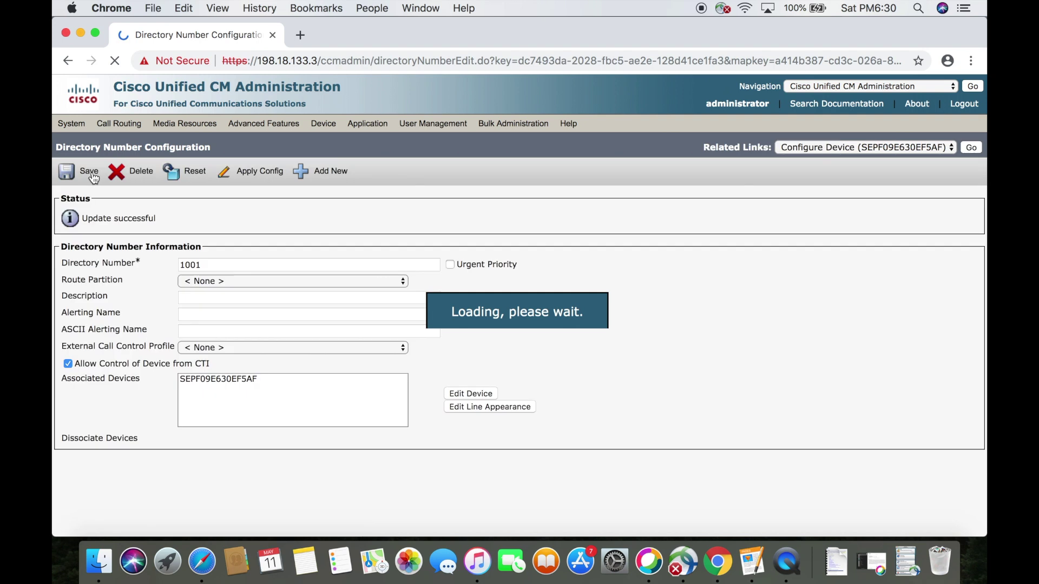
- Return to the 9971 BOTTOM phone and apply its configuration
{"action": "left_click", "coordinate": [968, 148]}
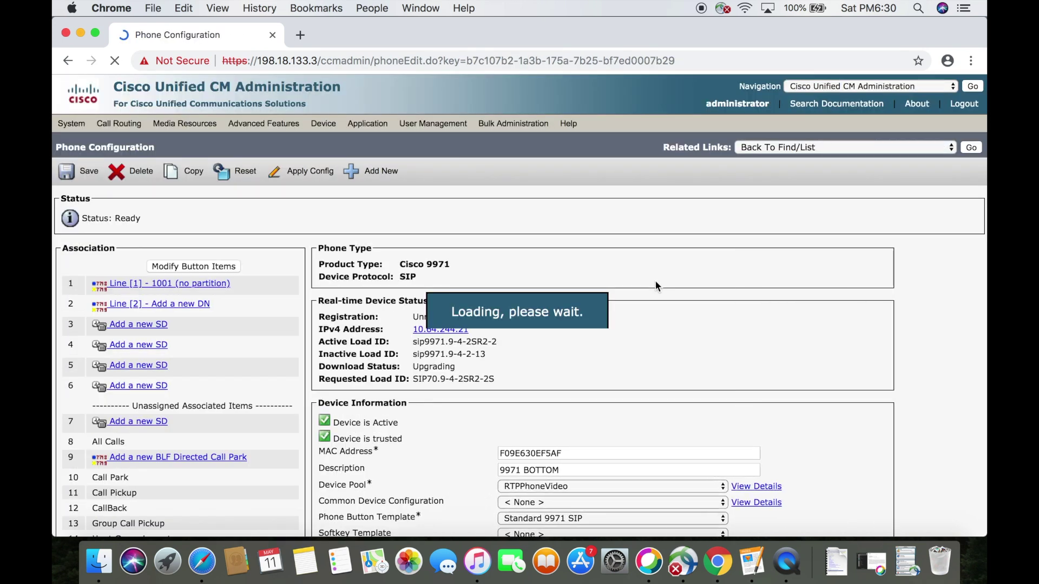
{"action": "left_click", "coordinate": [312, 171]}
{"action": "left_click", "coordinate": [292, 373]}
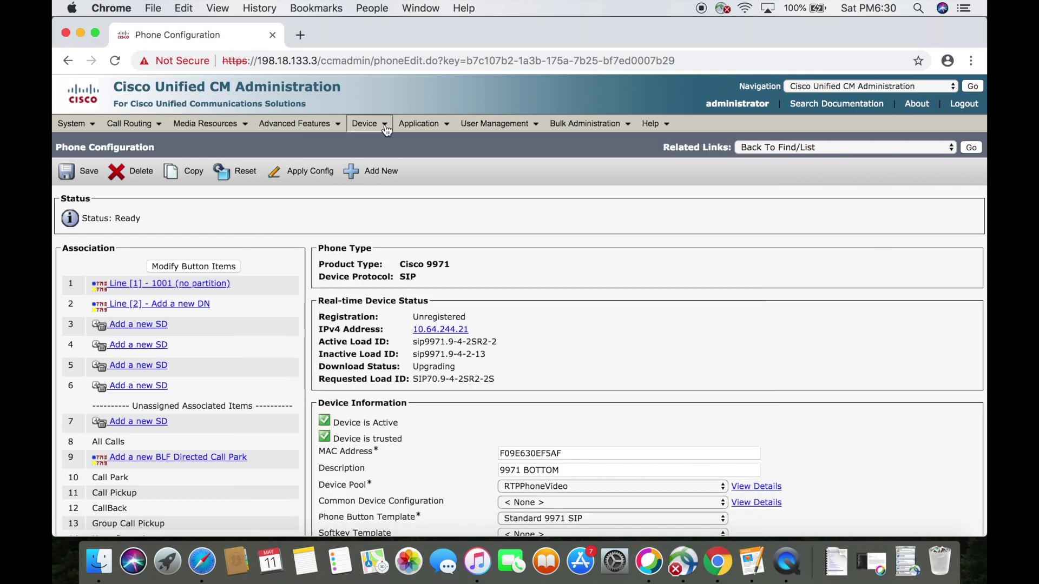
- Open Device > Phone to see 9971 BOTTOM registered to ucm-sub1.dcloud.cisco.com
{"action": "mouse_move", "coordinate": [364, 123]}
{"action": "left_click", "coordinate": [385, 192]}
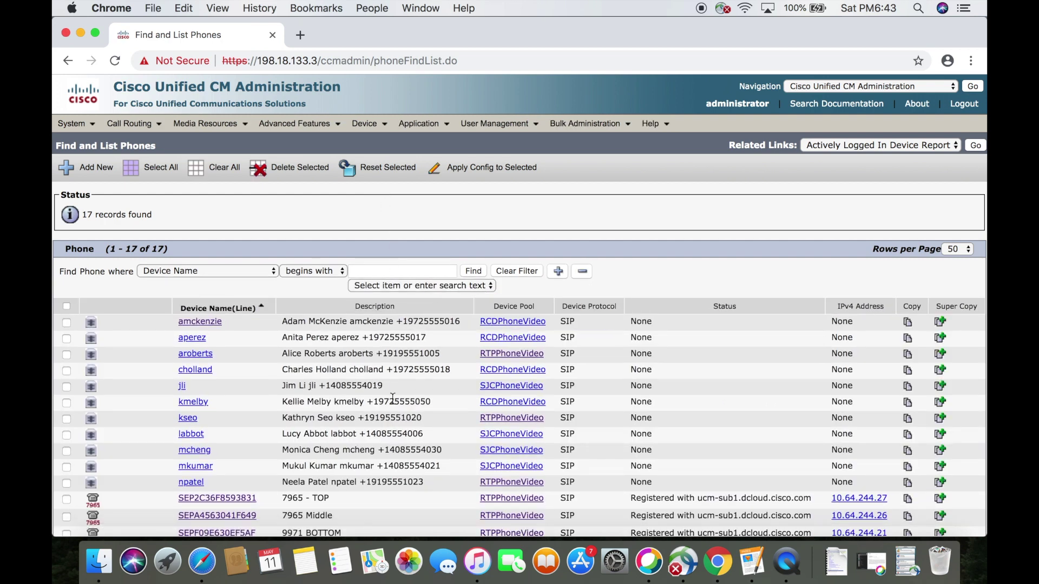
{"action": "scroll", "coordinate": [392, 398], "scroll_direction": "down", "scroll_amount": 3}
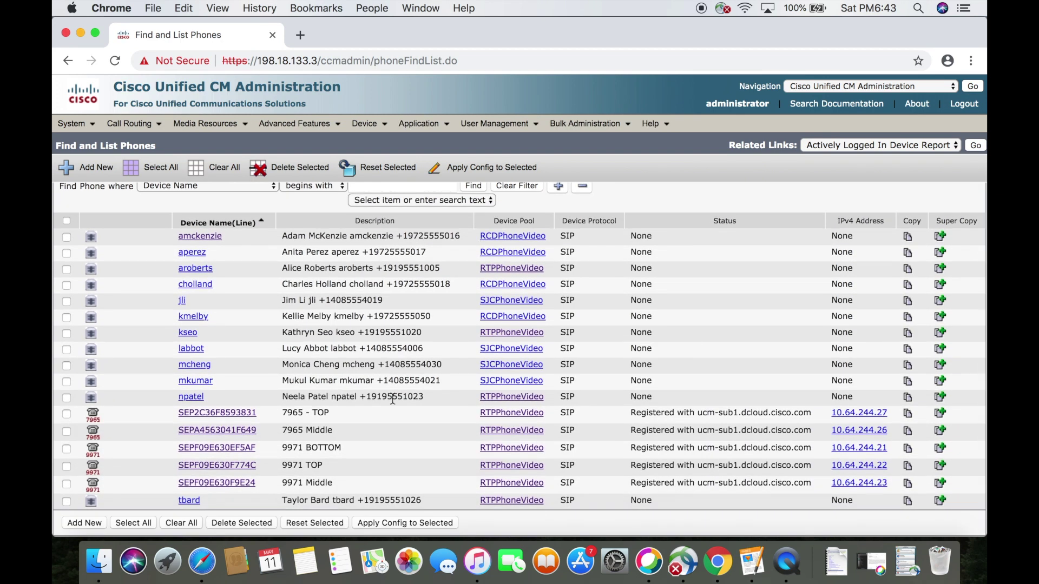